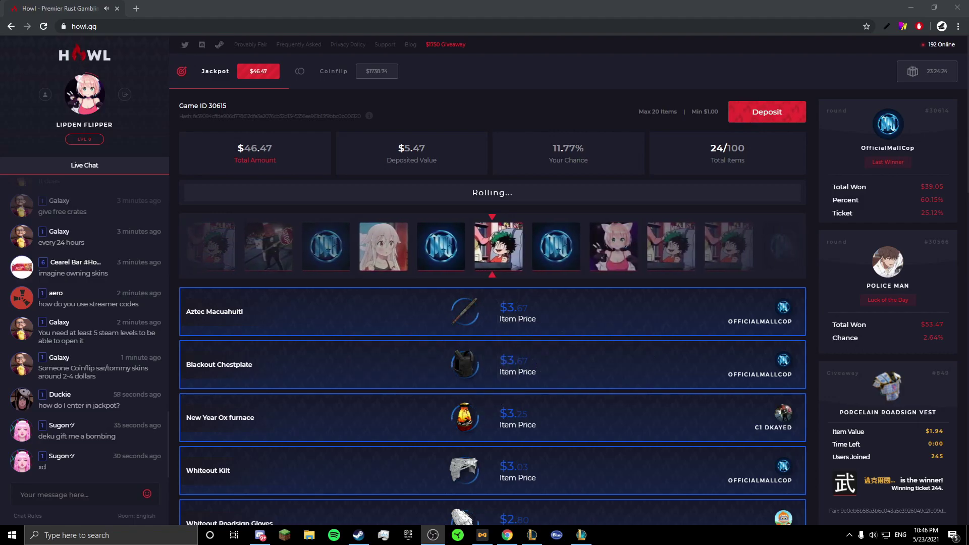
scroll(493, 341, "down", 5)
scroll(493, 340, "down", 3)
scroll(492, 341, "up", 7)
scroll(492, 341, "up", 3)
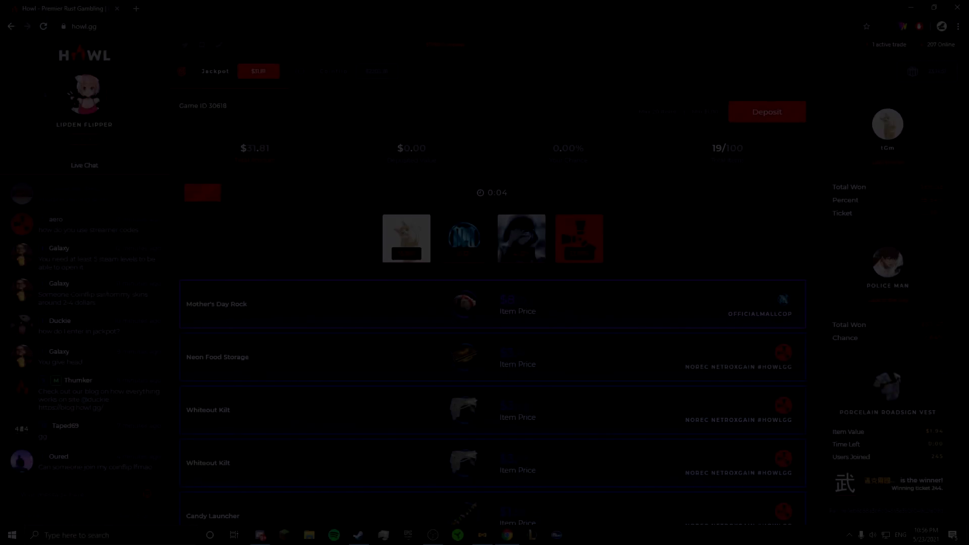
- Dismiss the stray browser menu and accept the $14.45 coinflip winnings offer
key("Escape")
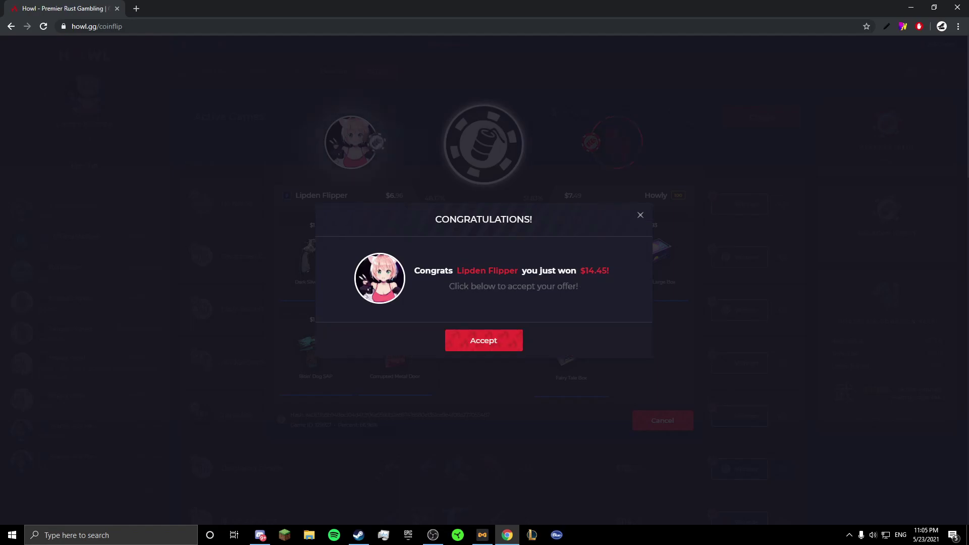
left_click(484, 340)
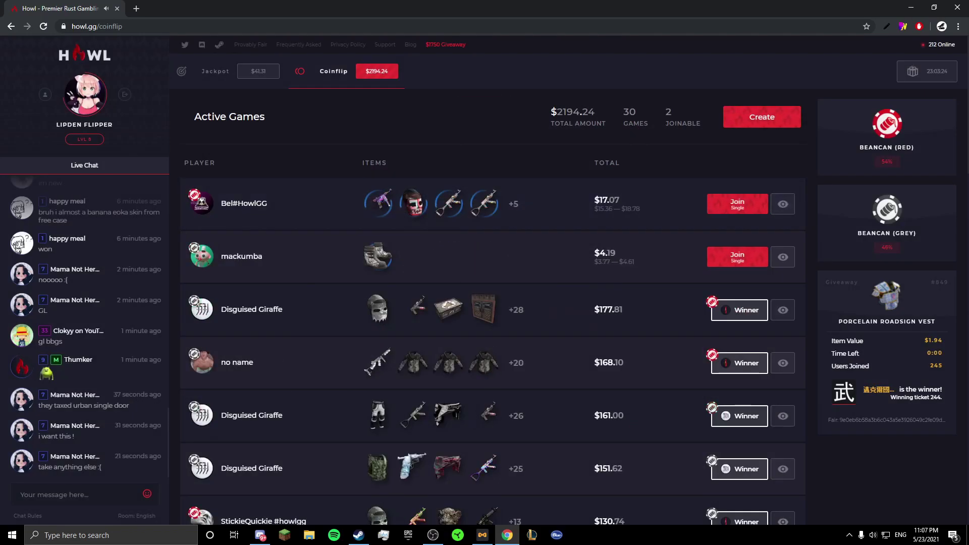
- Begin setting up a new coinflip game from the Active Games list
left_click(762, 117)
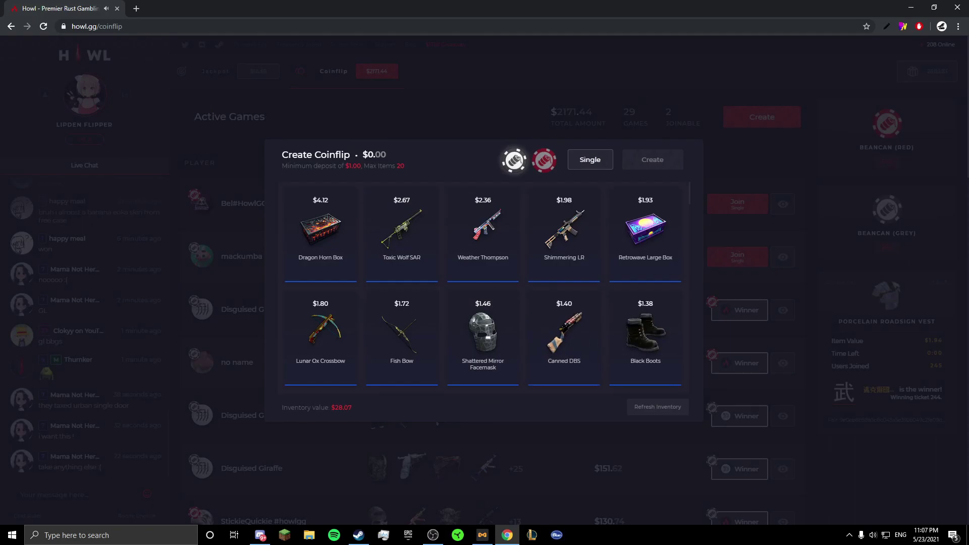
- Close the Create Coinflip window without creating a game
key("Escape")
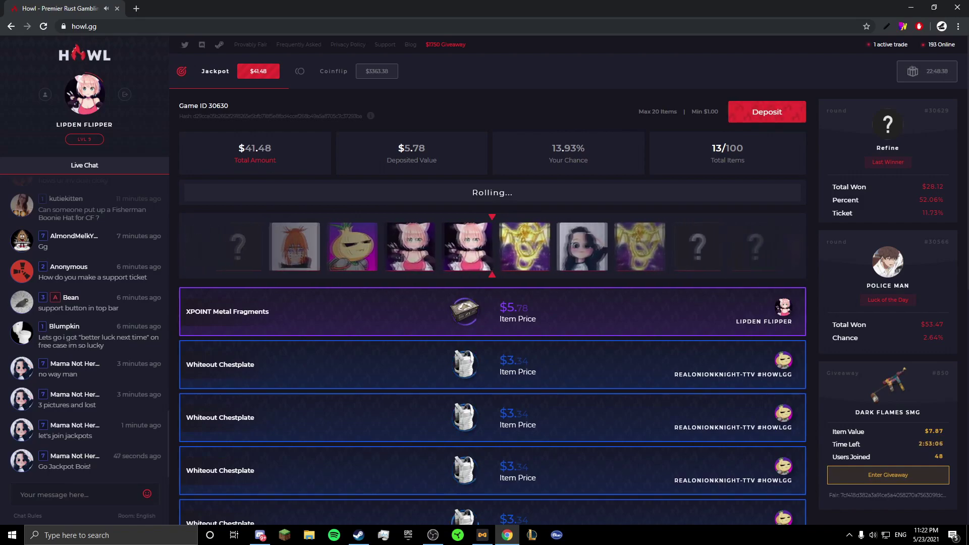
- Dismiss the browser context menu that opened over the Howl page
right_click(622, 357)
key("Escape")
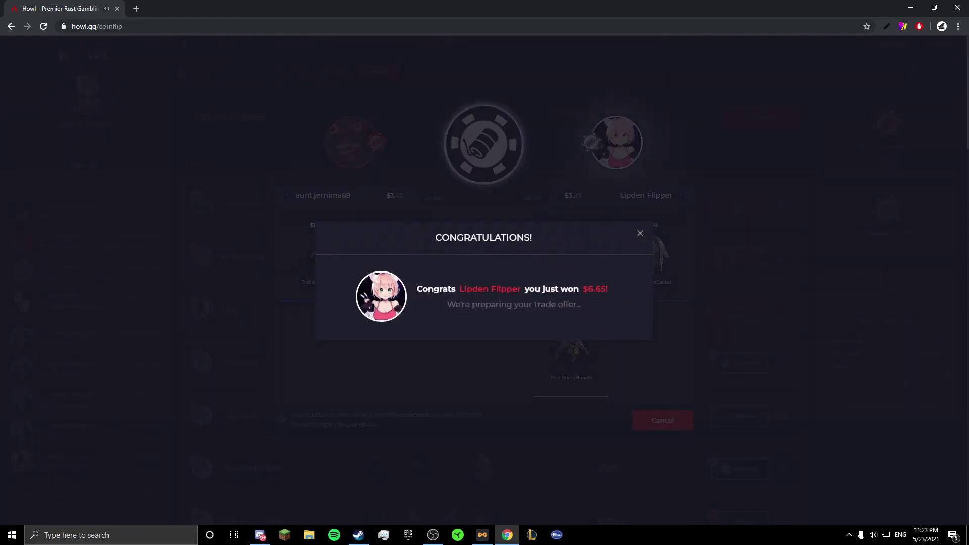
- Accept the $6.65 coinflip winnings to bring up their trade offer
left_click(484, 339)
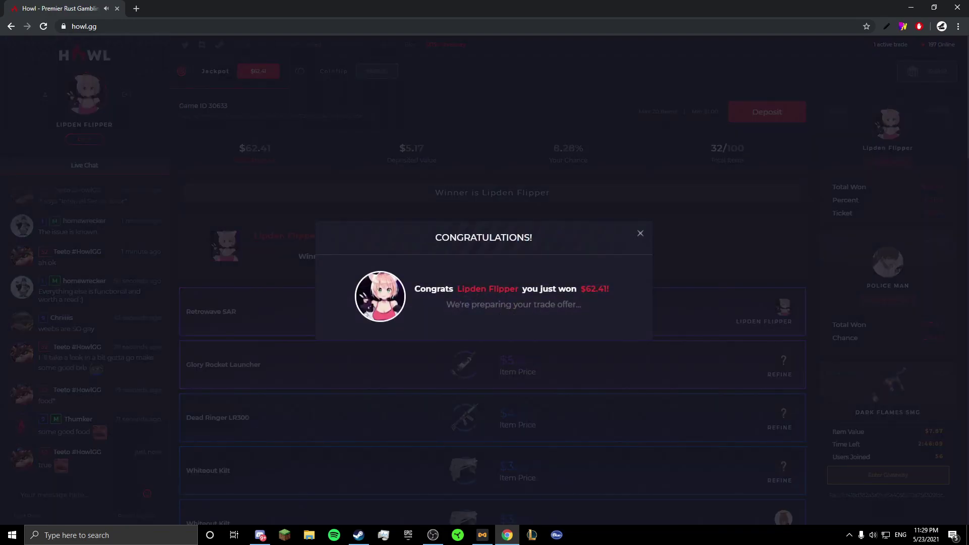
- Accept the $62.41 jackpot win to bring up its trade offer
left_click(485, 340)
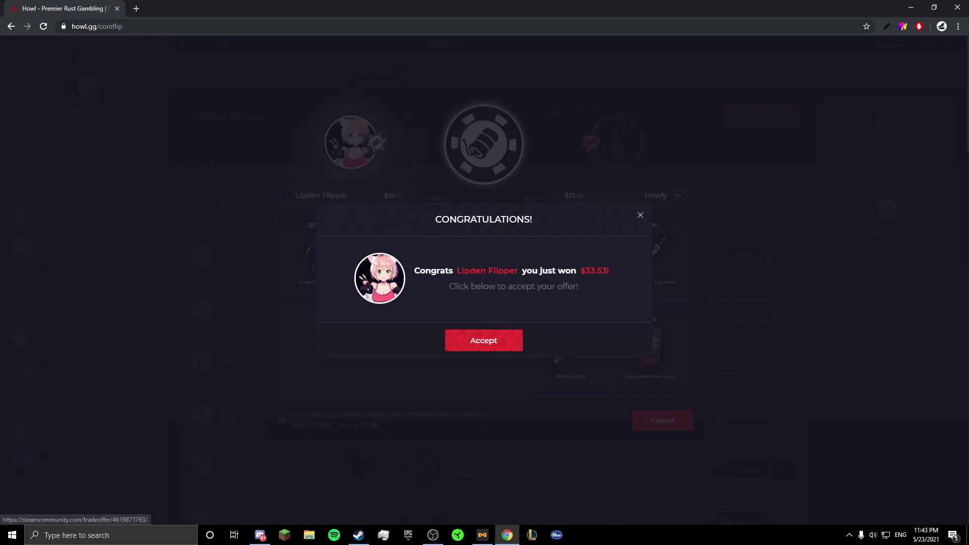
- Accept the $33.53 winnings and confirm the incoming Steam trade for the skins
left_click(485, 340)
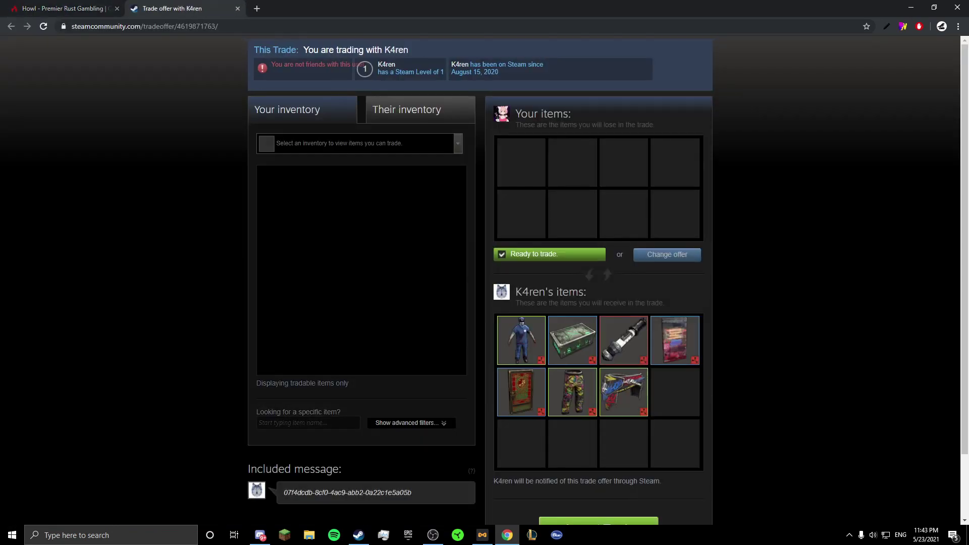
scroll(599, 303, "down", 3)
left_click(598, 455)
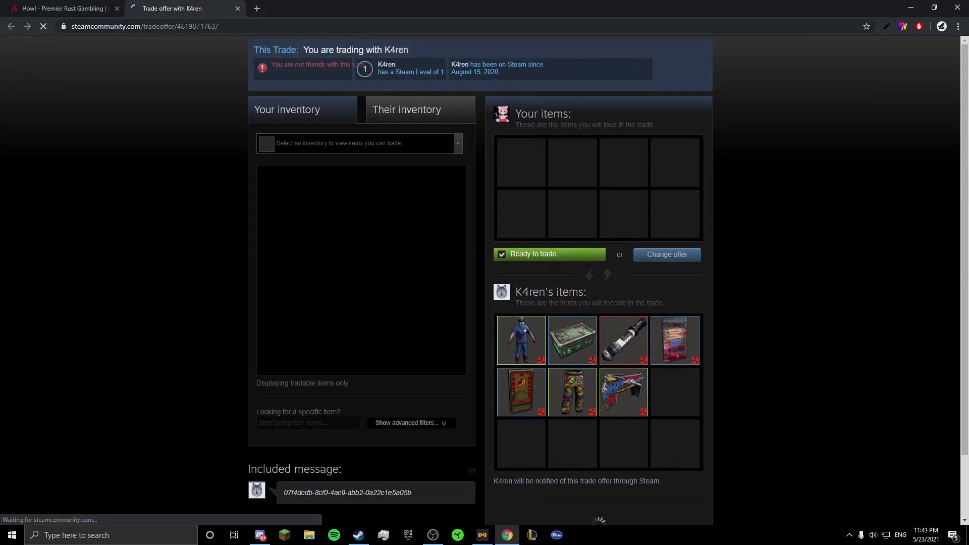
- Close the finished Steam trade page with Ctrl+W
key("ctrl+w")
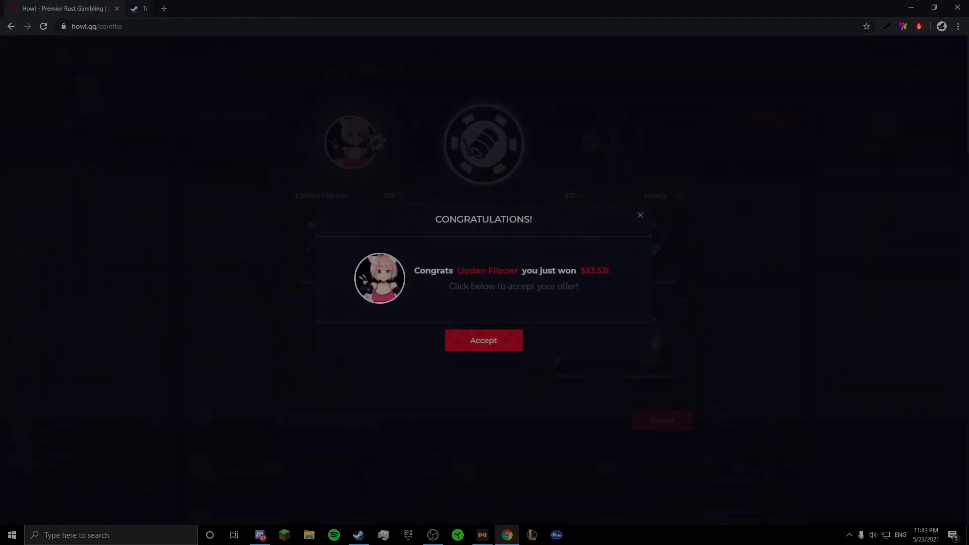